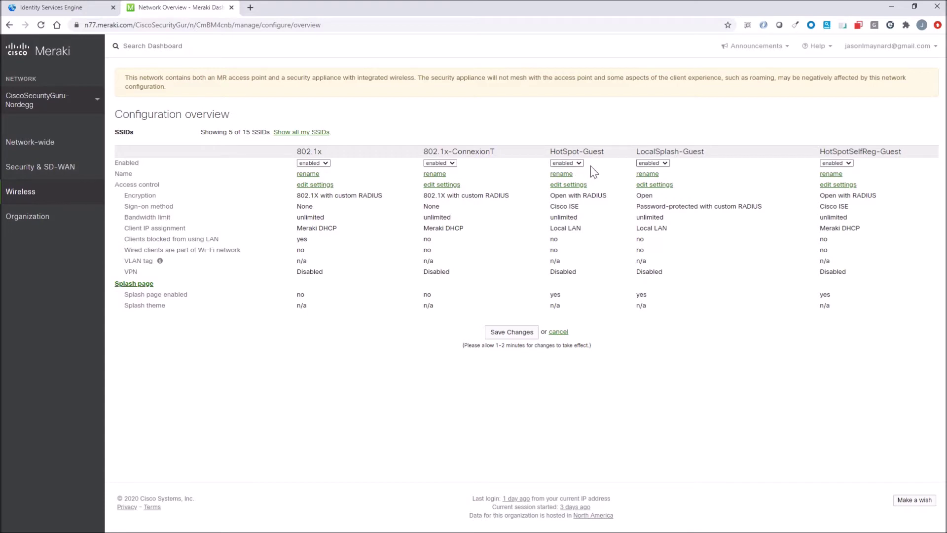
Scroll through the HotSpot-Guest access control page's ISE splash, RADIUS server and walled garden settings, then switch to ISE.
{"action": "left_click", "coordinate": [570, 185]}
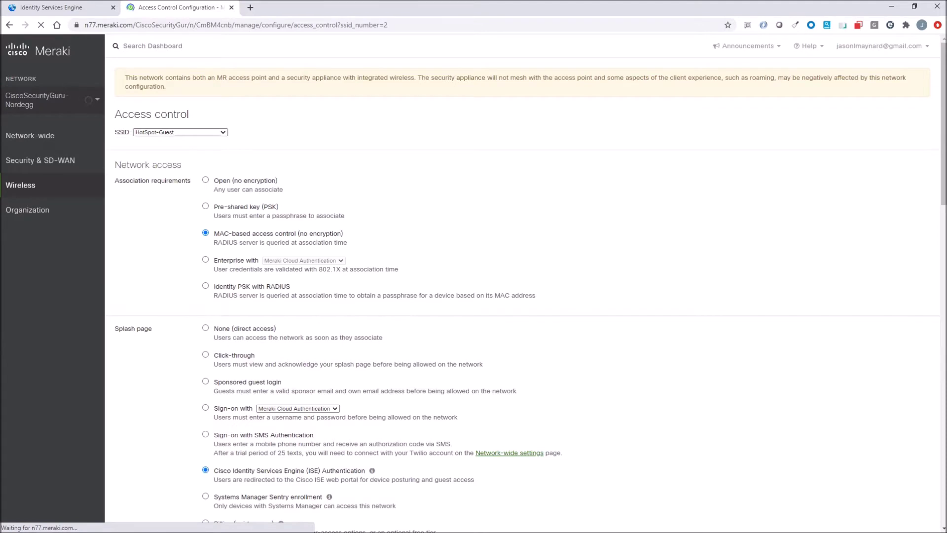
{"action": "scroll", "coordinate": [178, 253], "scroll_direction": "down", "scroll_amount": 5}
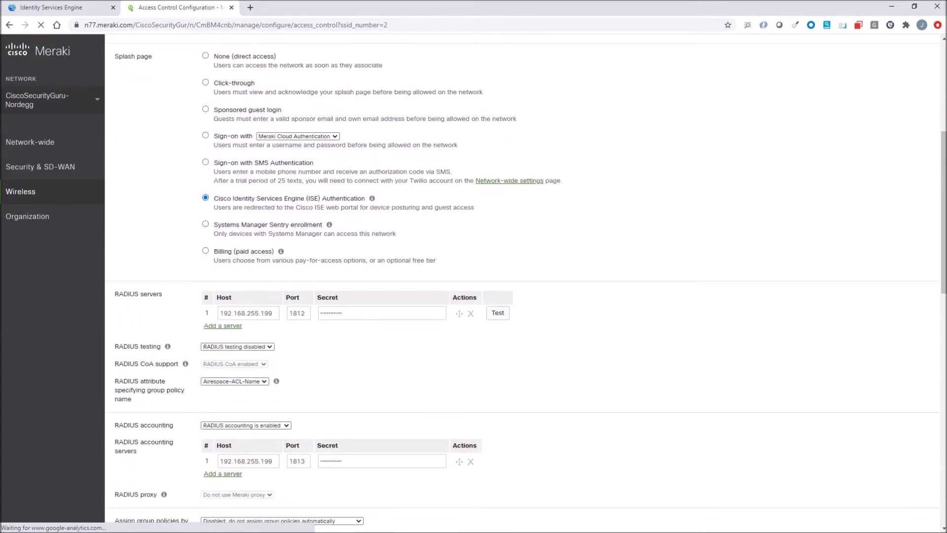
{"action": "scroll", "coordinate": [232, 216], "scroll_direction": "down", "scroll_amount": 2}
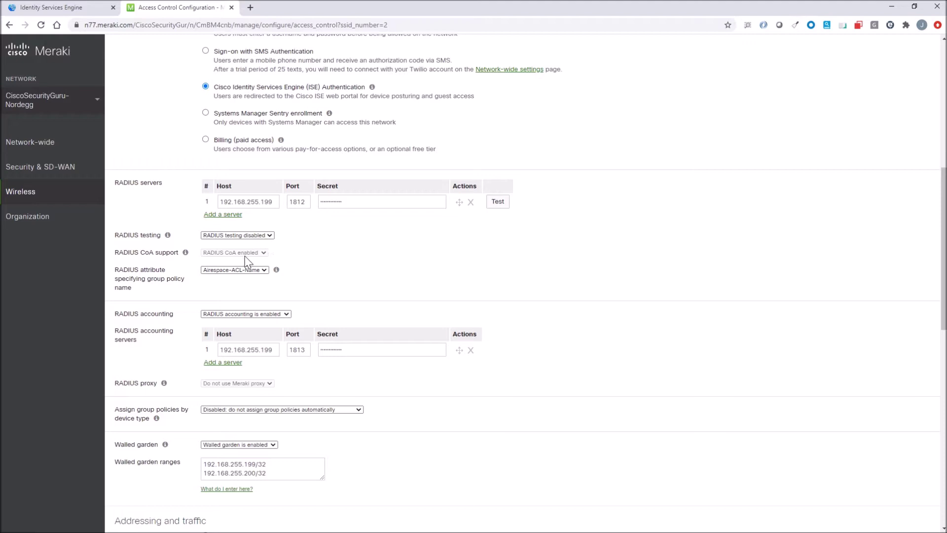
{"action": "mouse_move", "coordinate": [251, 278]}
{"action": "scroll", "coordinate": [274, 322], "scroll_direction": "down", "scroll_amount": 1}
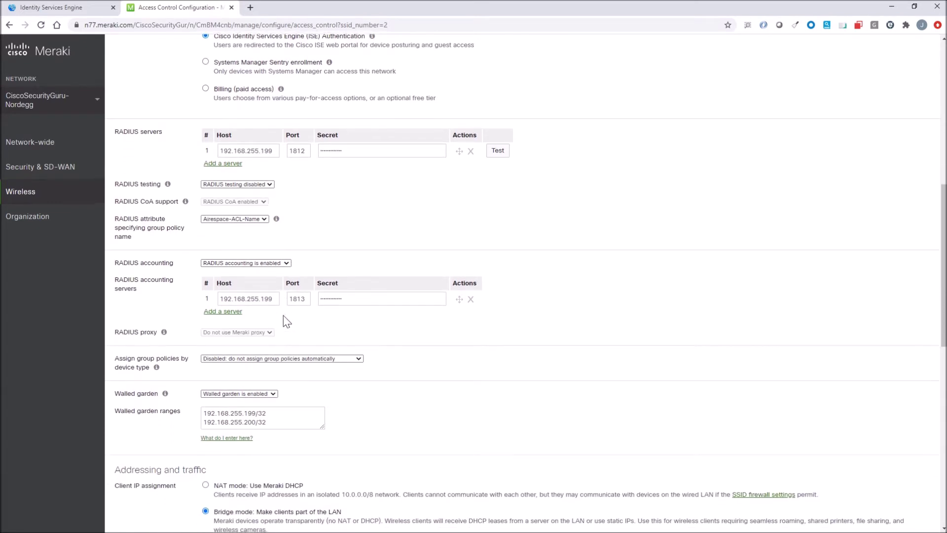
{"action": "scroll", "coordinate": [283, 321], "scroll_direction": "down", "scroll_amount": 2}
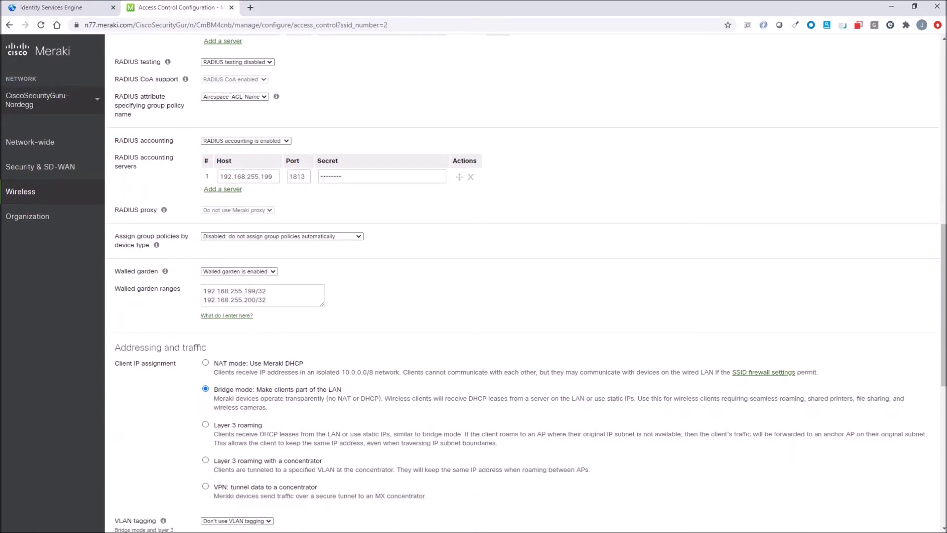
{"action": "scroll", "coordinate": [245, 301], "scroll_direction": "down", "scroll_amount": 2}
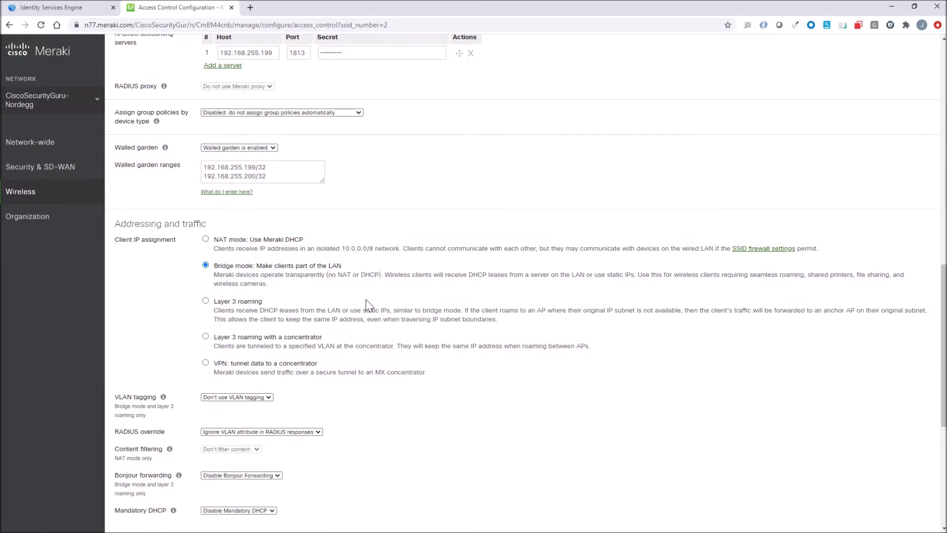
{"action": "scroll", "coordinate": [346, 292], "scroll_direction": "down", "scroll_amount": 3}
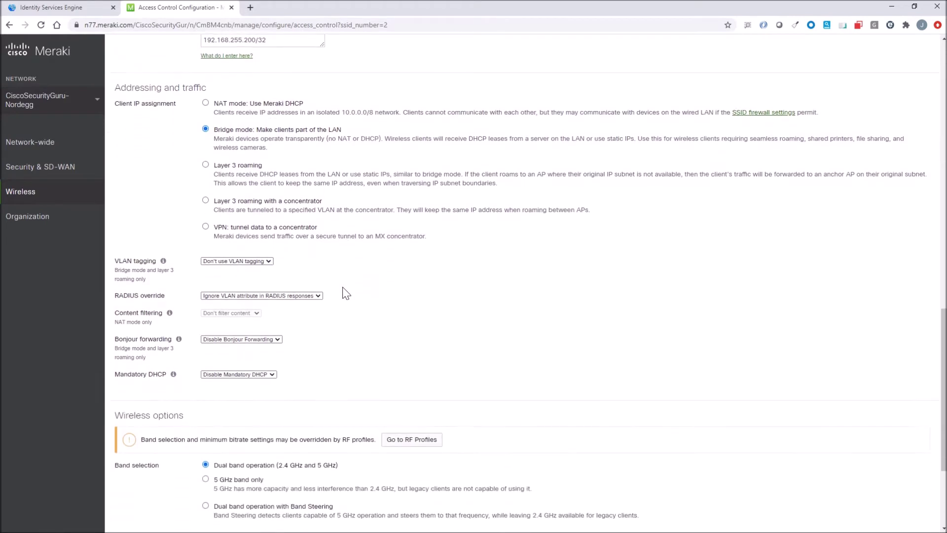
{"action": "scroll", "coordinate": [344, 292], "scroll_direction": "down", "scroll_amount": 1}
{"action": "key", "text": "ctrl+Page_Up"}
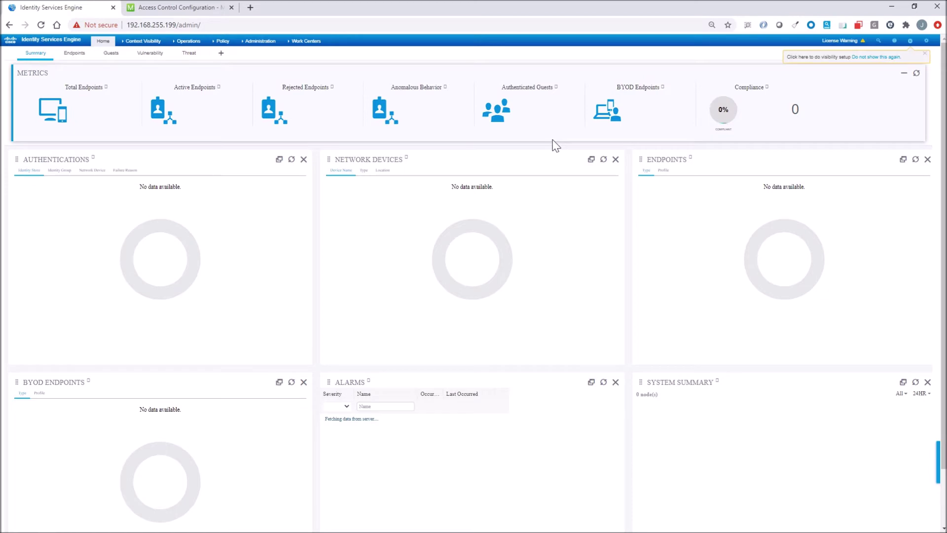
Open the Meraki-MR network device entry: IP 172.16.32.2/32, Cisco profile, RADIUS with CoA port 1700.
{"action": "mouse_move", "coordinate": [266, 43]}
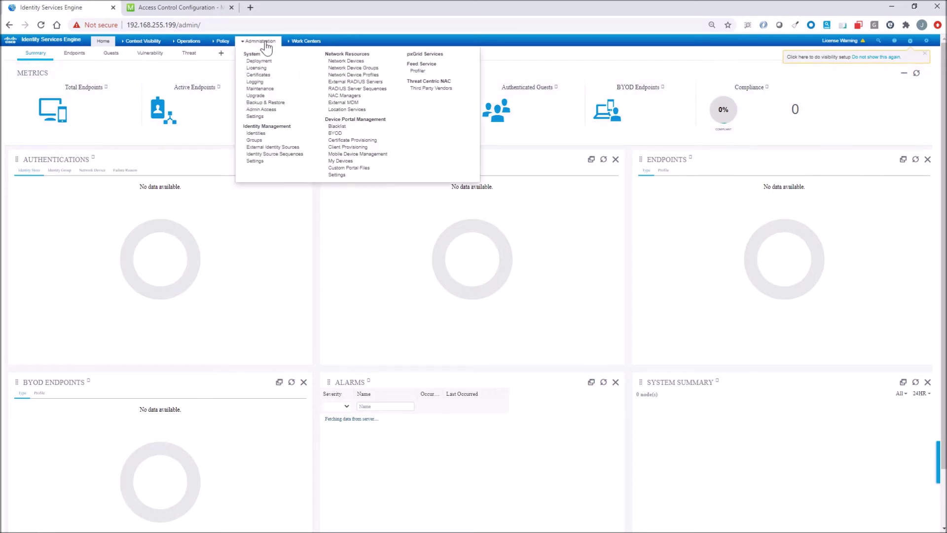
{"action": "mouse_move", "coordinate": [296, 43]}
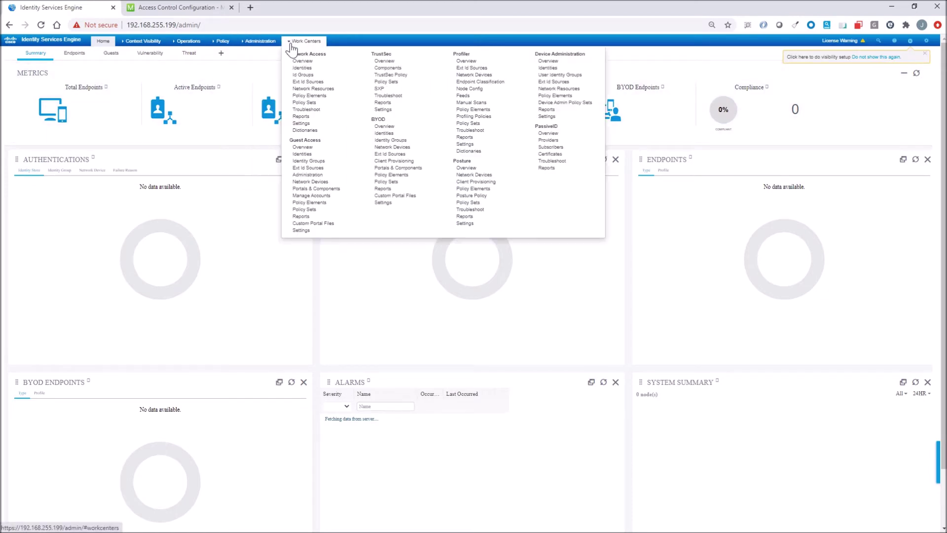
{"action": "left_click", "coordinate": [315, 183]}
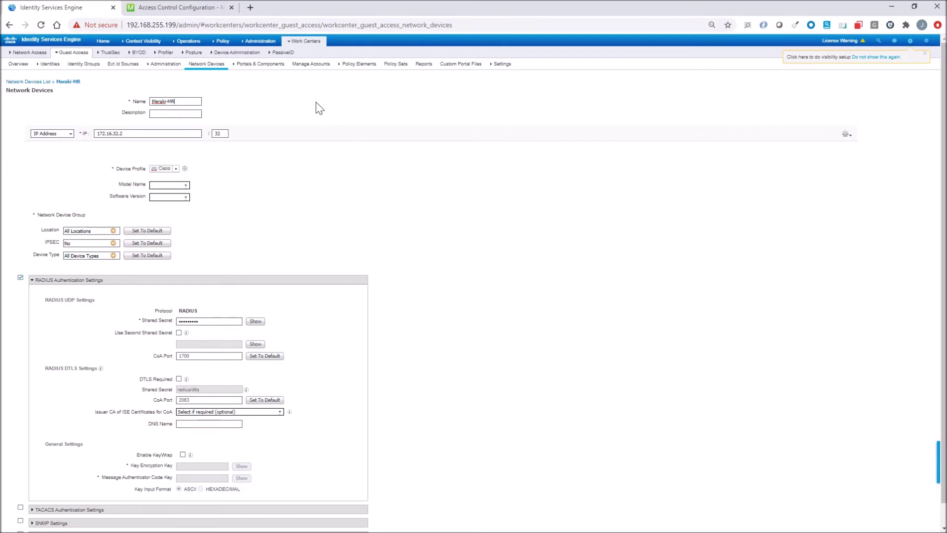
Open the Meraki-Hotspot-CWA guest portal from Guest Access Portals & Components.
{"action": "left_click", "coordinate": [302, 42]}
{"action": "left_click", "coordinate": [316, 191]}
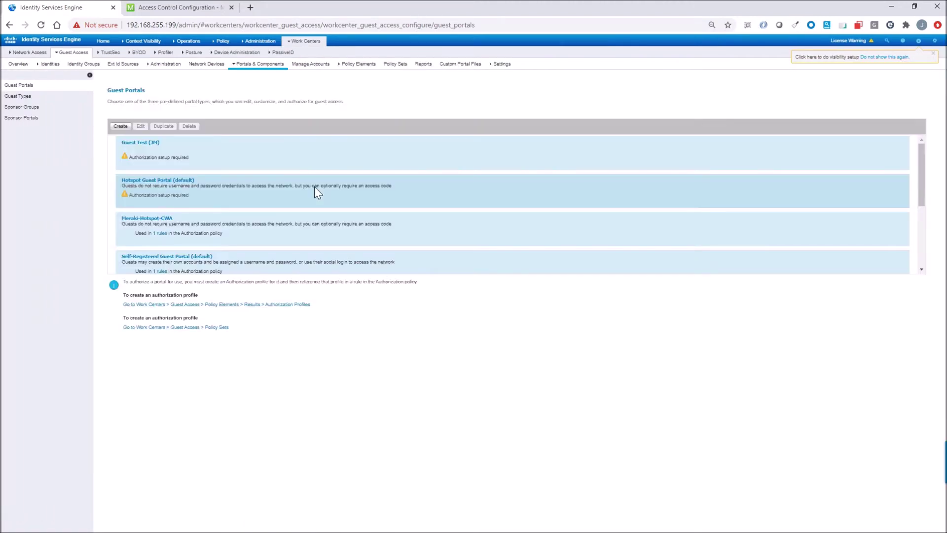
{"action": "scroll", "coordinate": [206, 192], "scroll_direction": "down", "scroll_amount": 1}
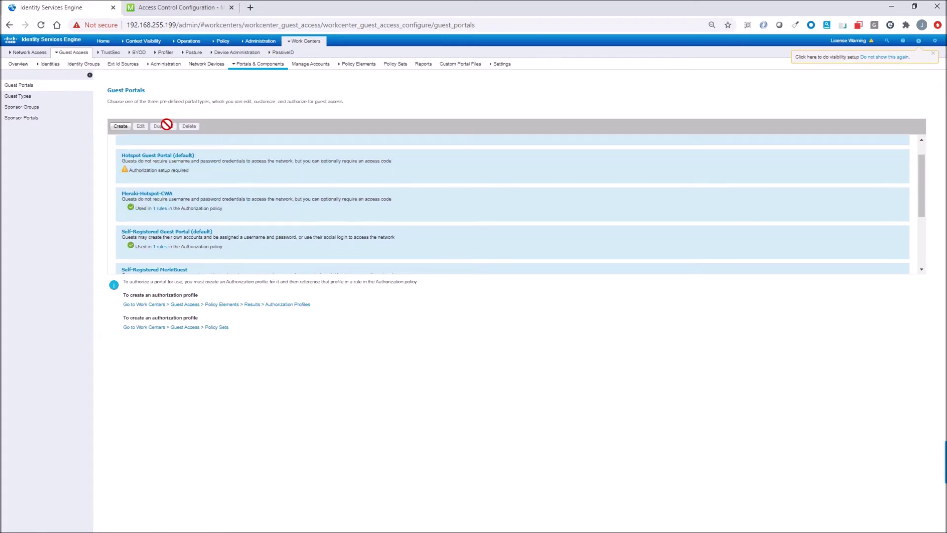
{"action": "left_click", "coordinate": [148, 194]}
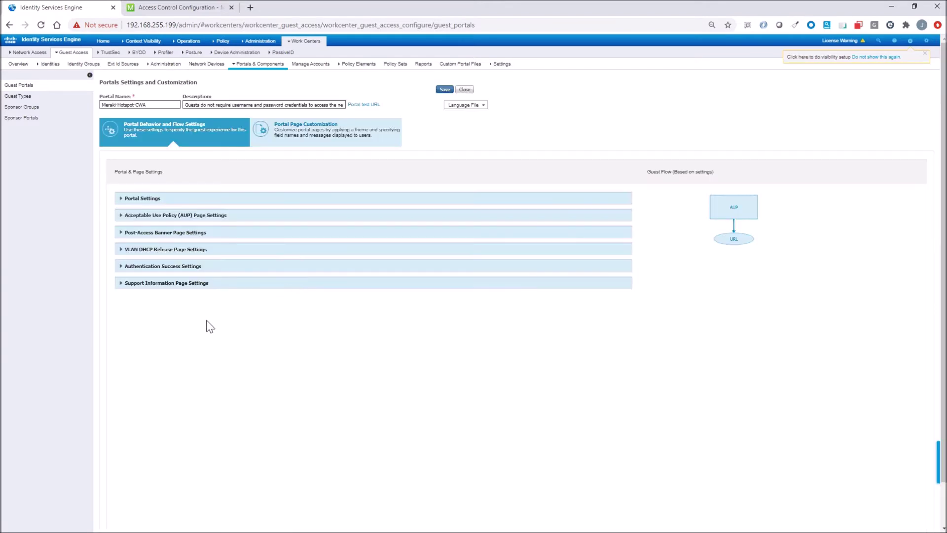
Expand the portal's port, AUP, banner, DHCP release, success-redirect and support sections, then open Policy Results.
{"action": "left_click", "coordinate": [133, 199]}
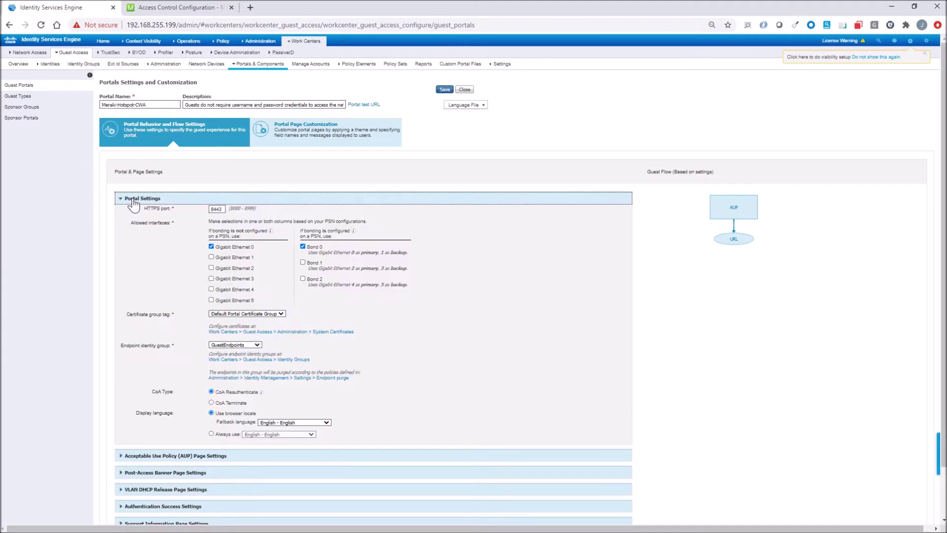
{"action": "scroll", "coordinate": [231, 223], "scroll_direction": "down", "scroll_amount": 2}
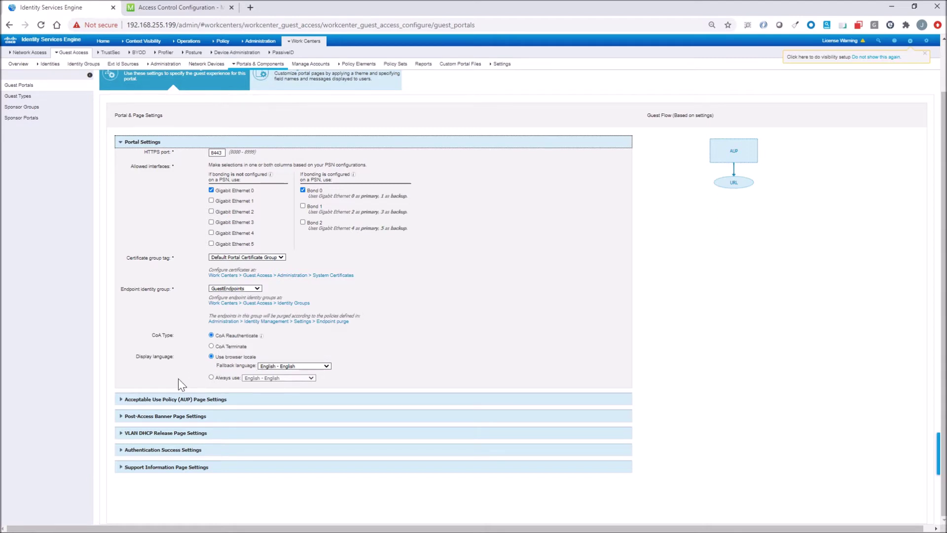
{"action": "left_click", "coordinate": [148, 399]}
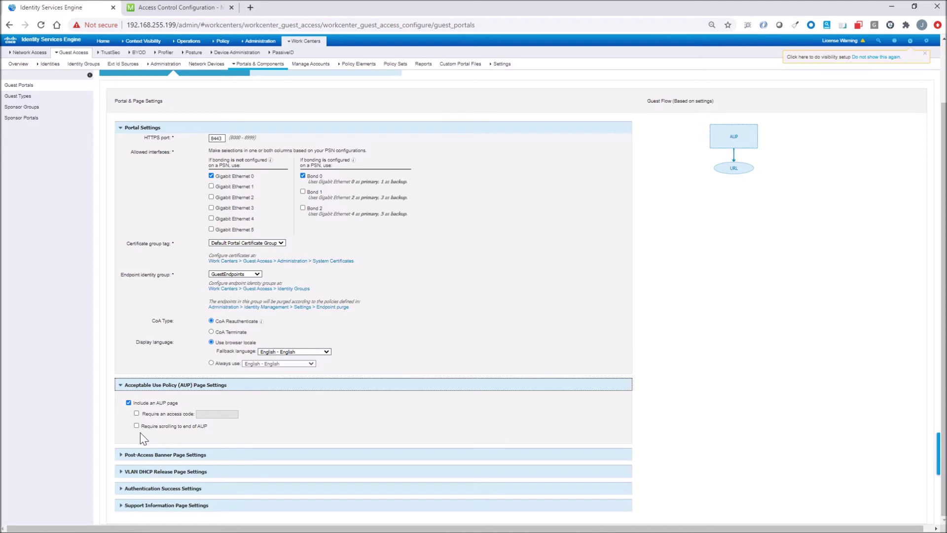
{"action": "left_click", "coordinate": [142, 455]}
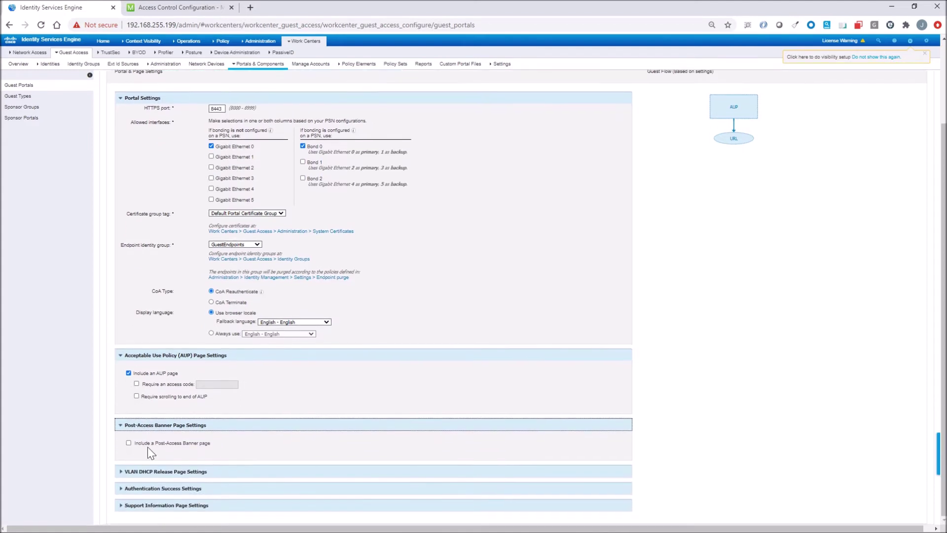
{"action": "left_click", "coordinate": [148, 472]}
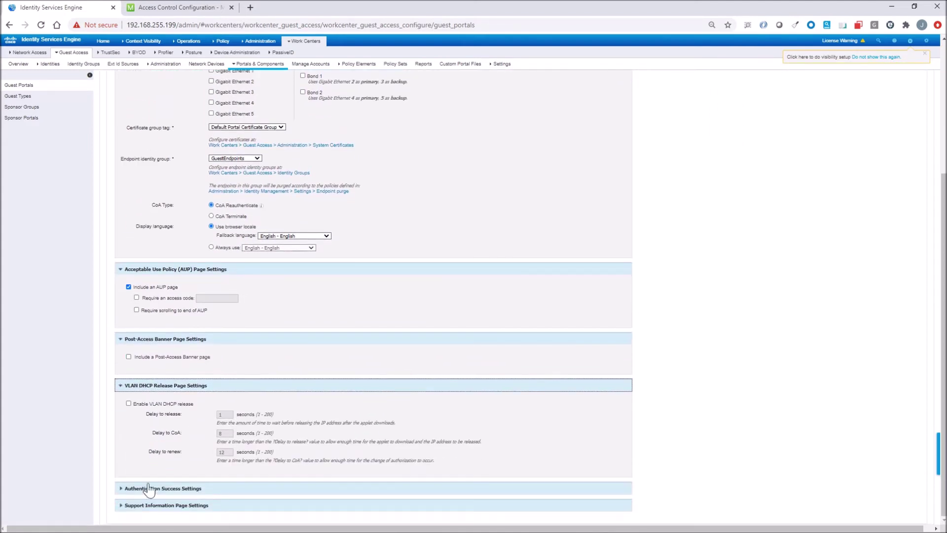
{"action": "left_click", "coordinate": [148, 487]}
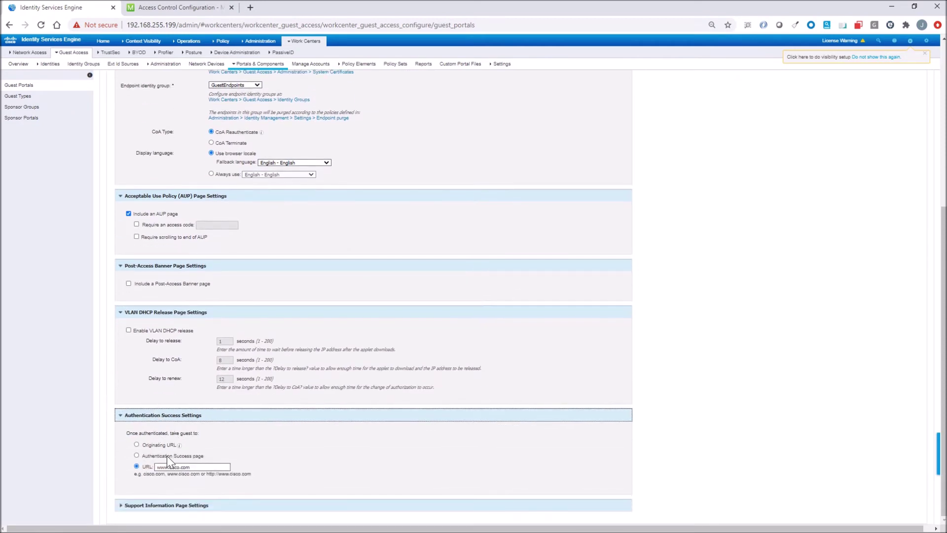
{"action": "left_click", "coordinate": [171, 504]}
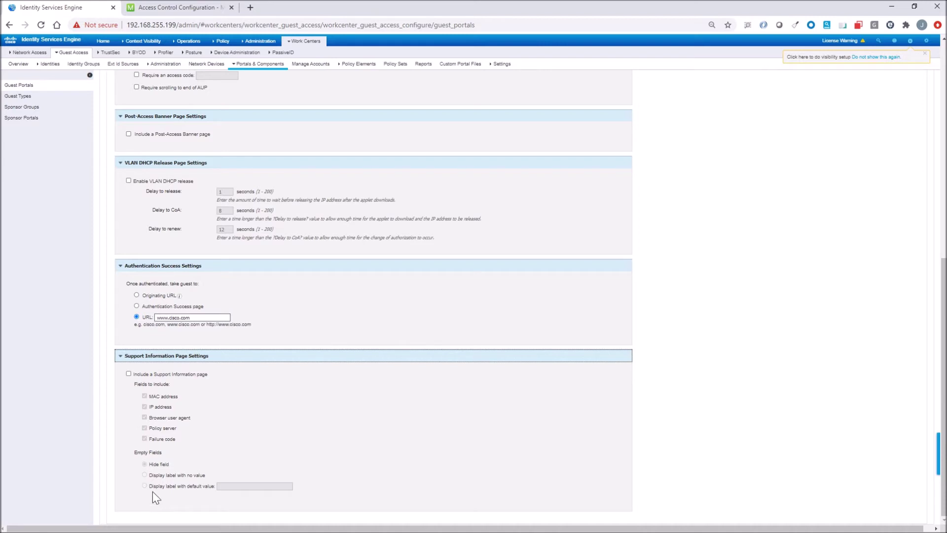
{"action": "left_click", "coordinate": [222, 41]}
{"action": "left_click", "coordinate": [232, 98]}
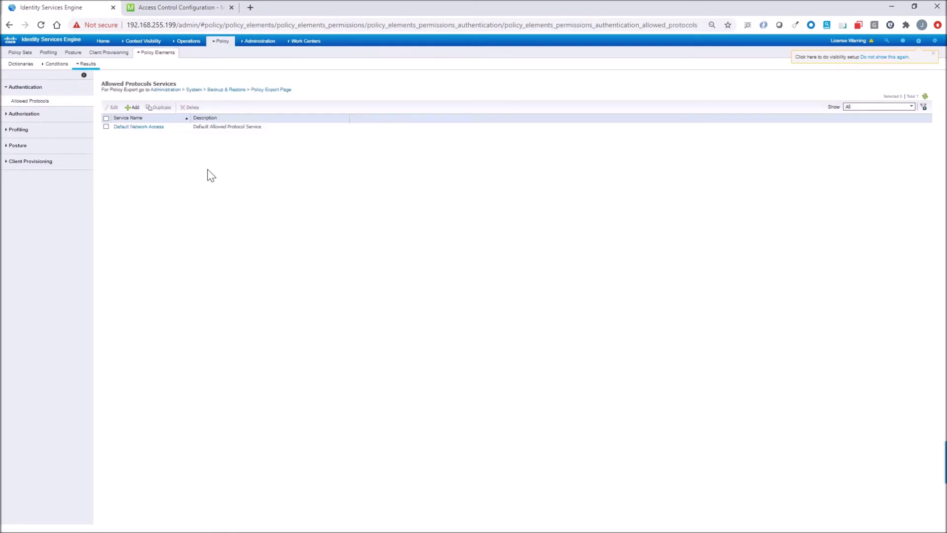
{"action": "left_click", "coordinate": [22, 115]}
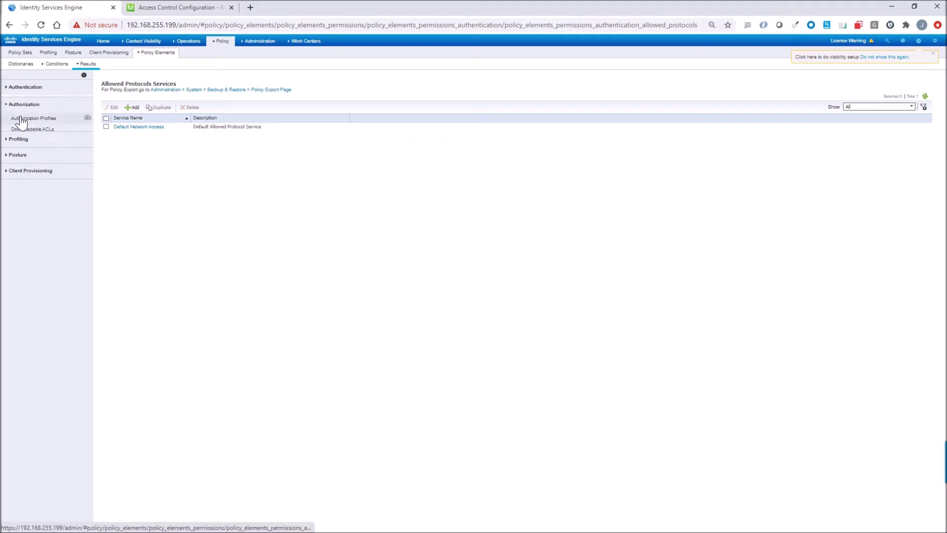
{"action": "left_click", "coordinate": [23, 118]}
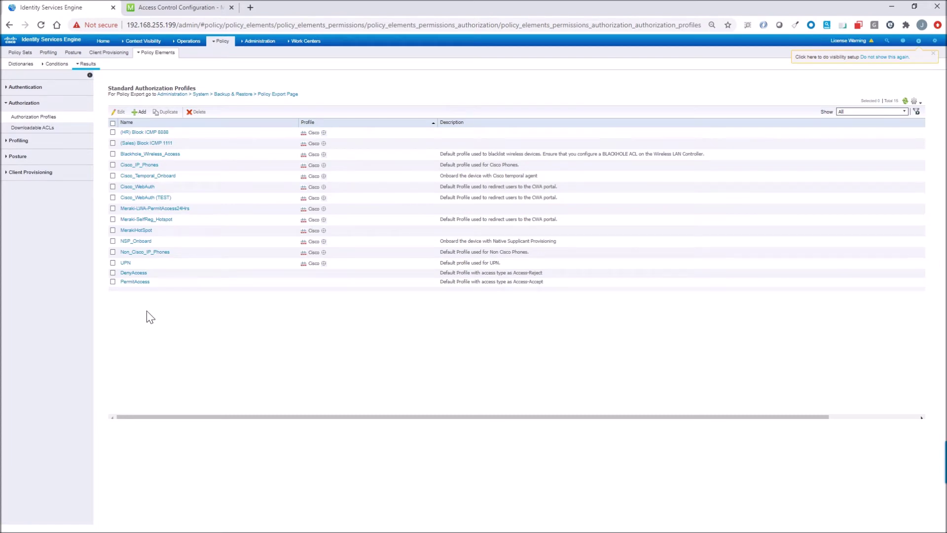
{"action": "left_click", "coordinate": [141, 230]}
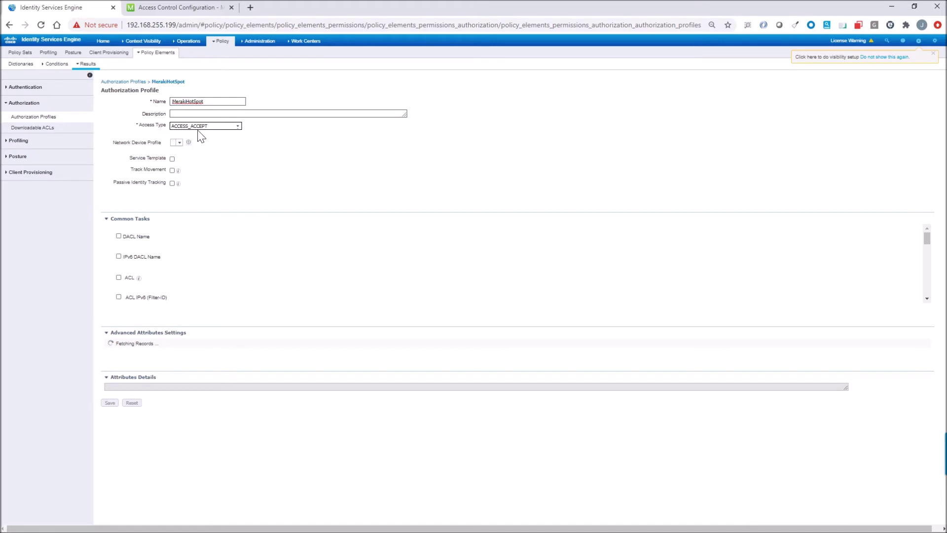
{"action": "scroll", "coordinate": [244, 270], "scroll_direction": "down", "scroll_amount": 1}
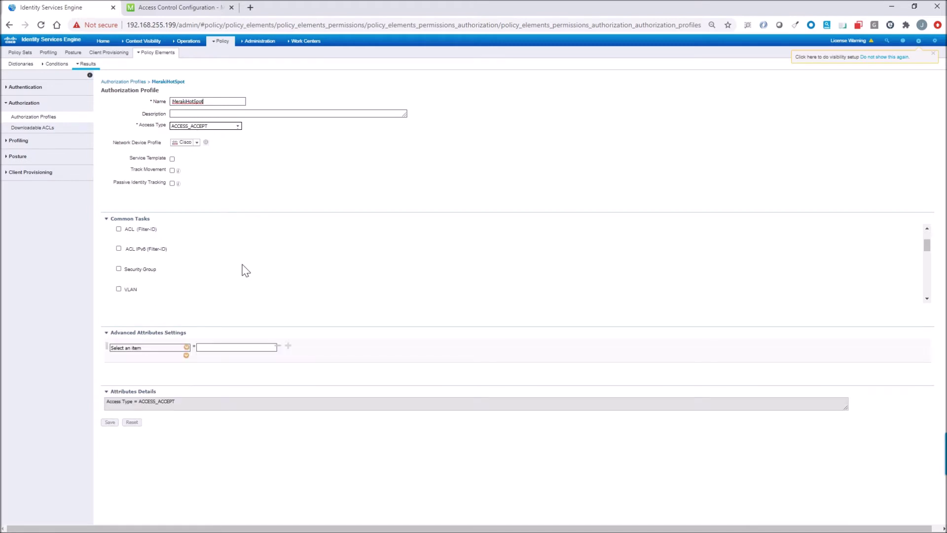
{"action": "scroll", "coordinate": [244, 270], "scroll_direction": "down", "scroll_amount": 3}
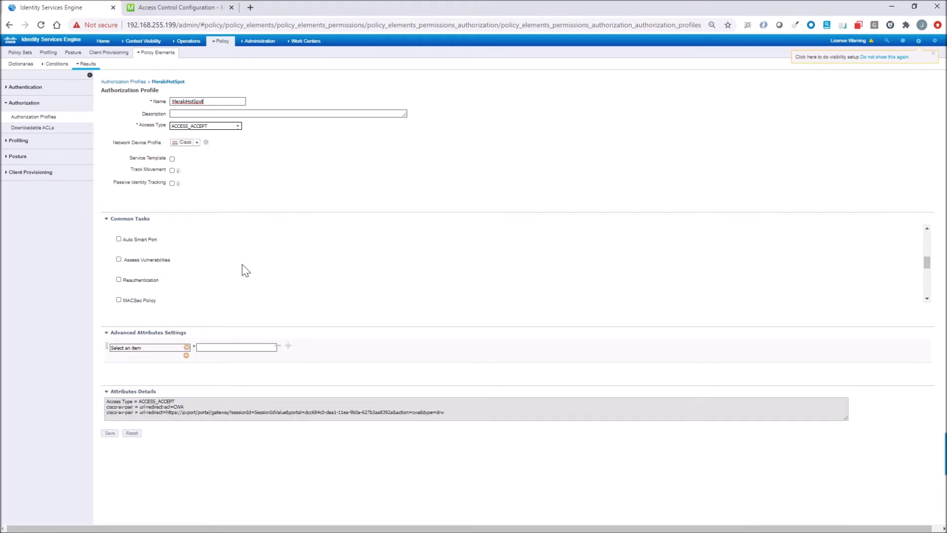
{"action": "scroll", "coordinate": [244, 270], "scroll_direction": "up", "scroll_amount": 2}
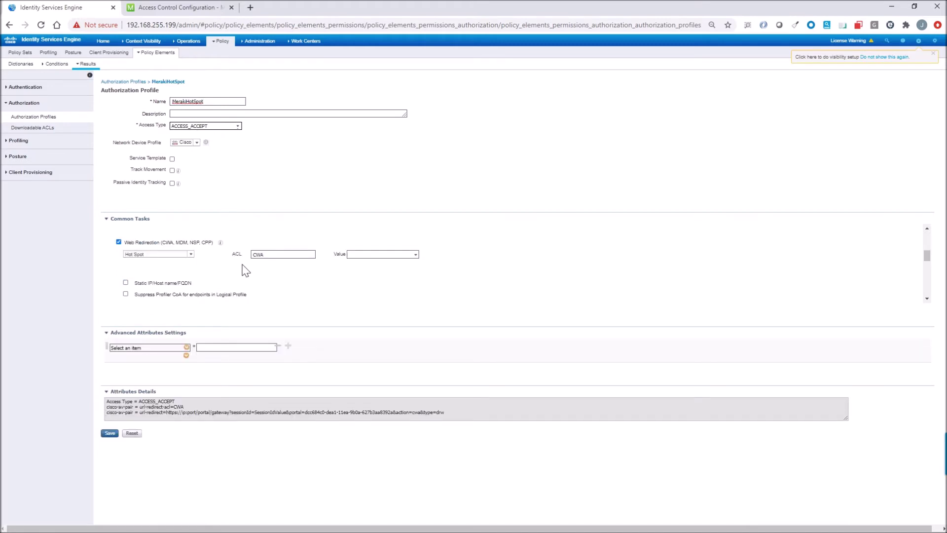
{"action": "left_click", "coordinate": [190, 255]}
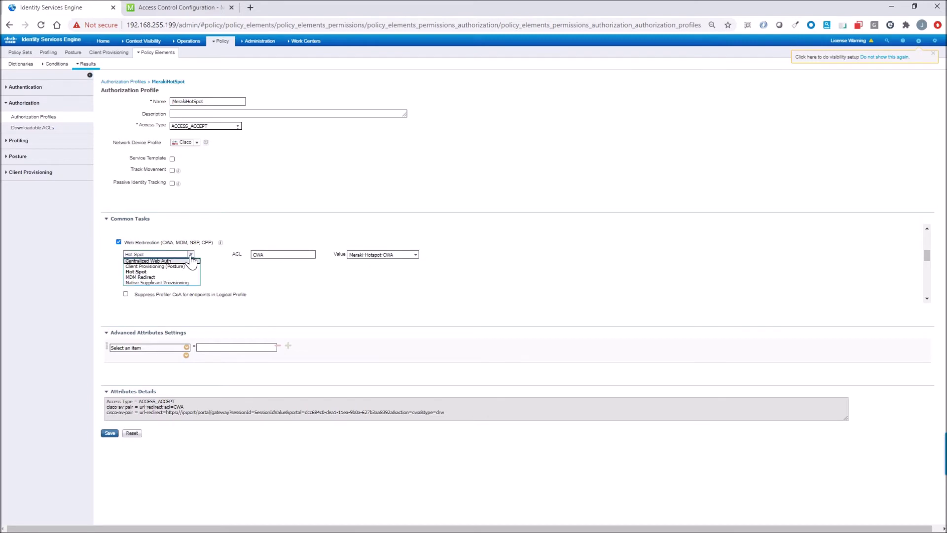
{"action": "left_click", "coordinate": [256, 279]}
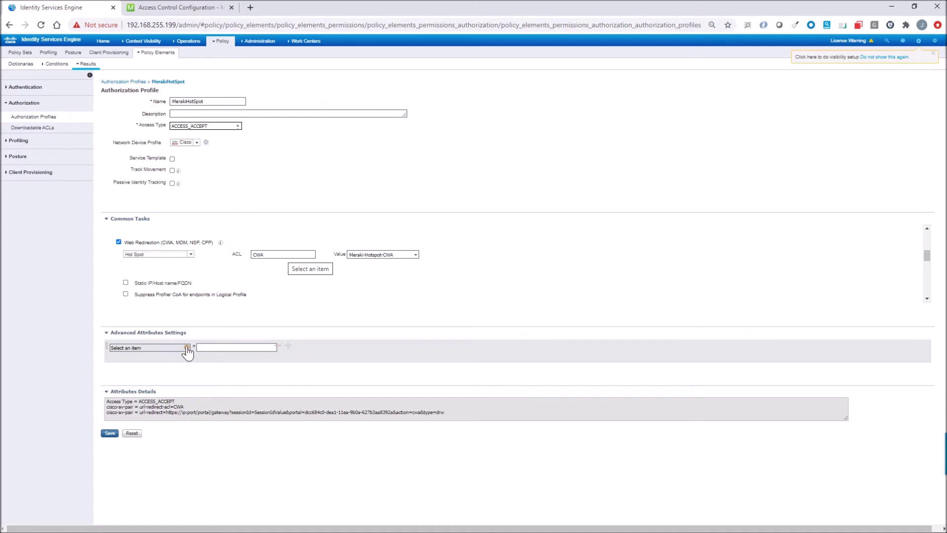
{"action": "left_click", "coordinate": [186, 348]}
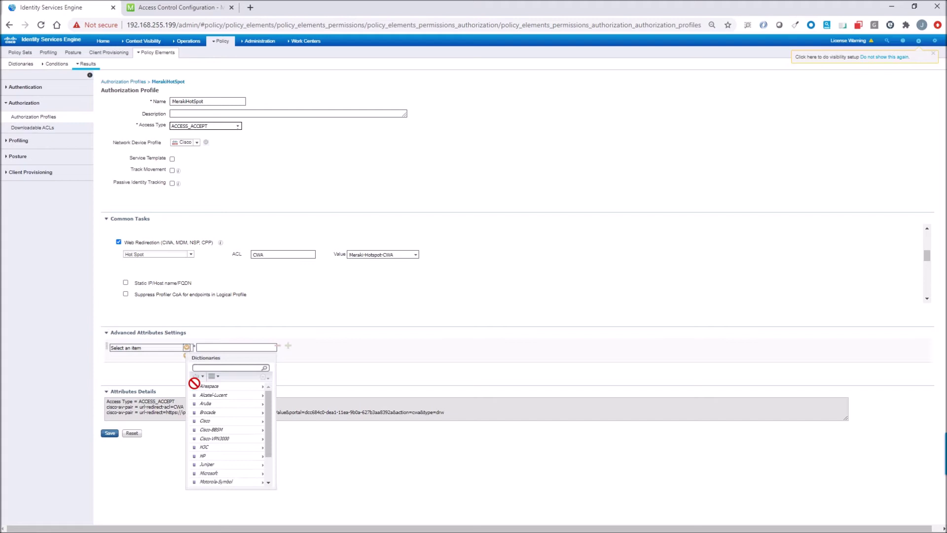
{"action": "left_click", "coordinate": [262, 387]}
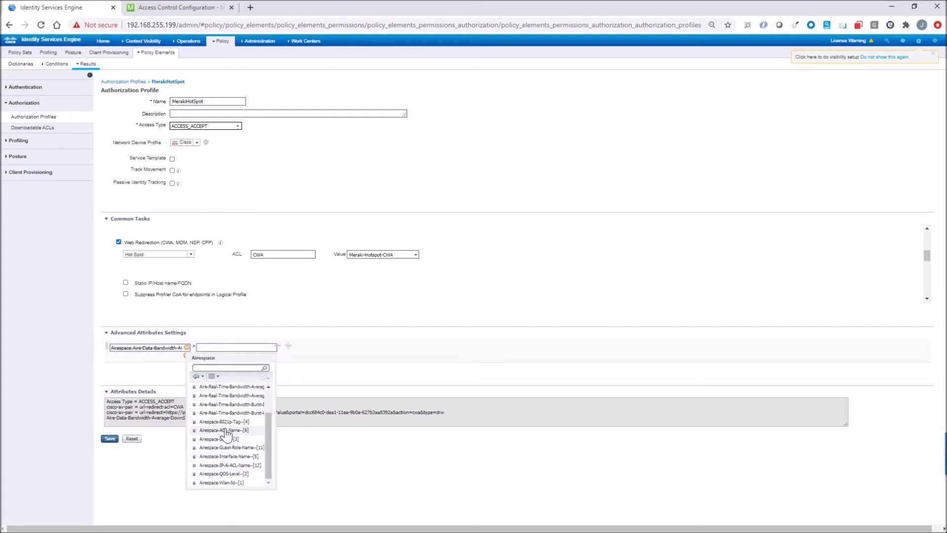
{"action": "left_click", "coordinate": [225, 430]}
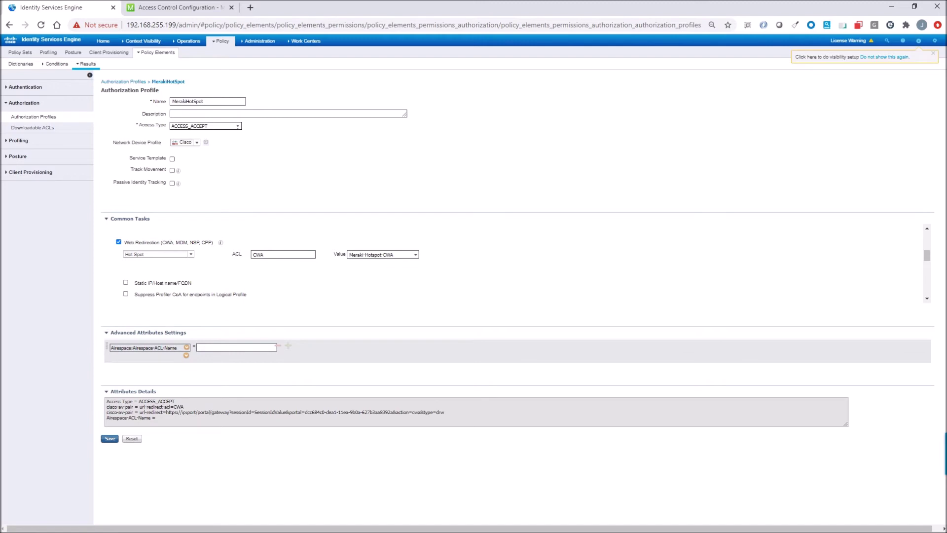
{"action": "left_click", "coordinate": [278, 346]}
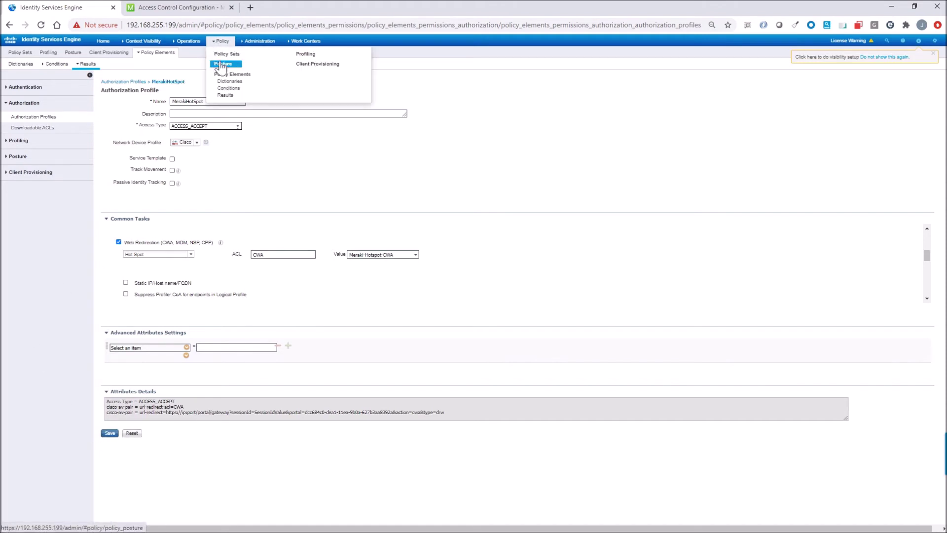
Discard the unsaved profile edits and expand the Default policy set's authentication rules, including MAB-LocalSplash-AD.
{"action": "left_click", "coordinate": [223, 56]}
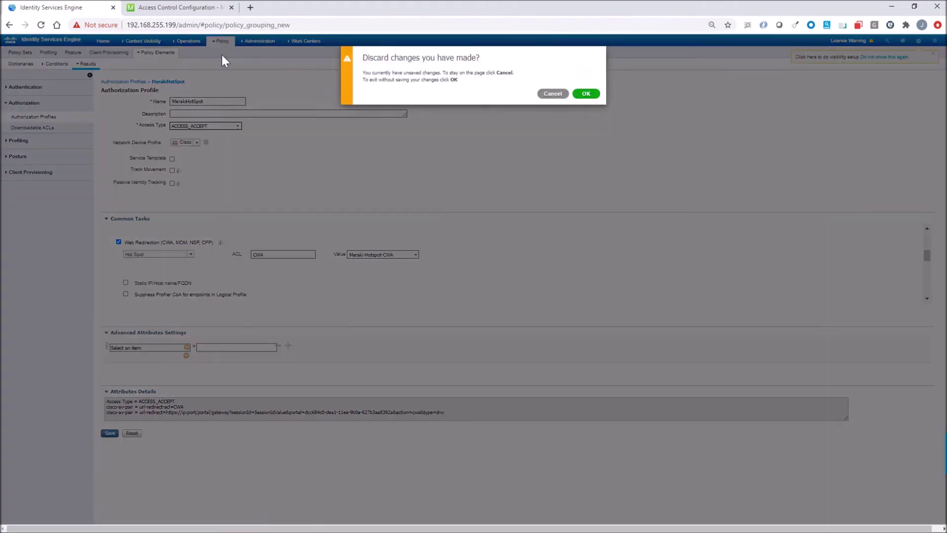
{"action": "left_click", "coordinate": [587, 93]}
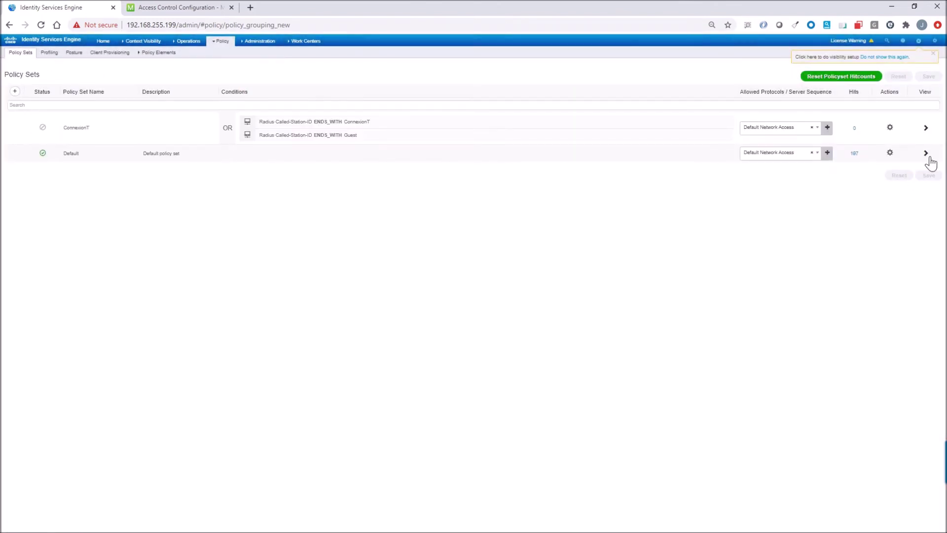
{"action": "left_click", "coordinate": [927, 154]}
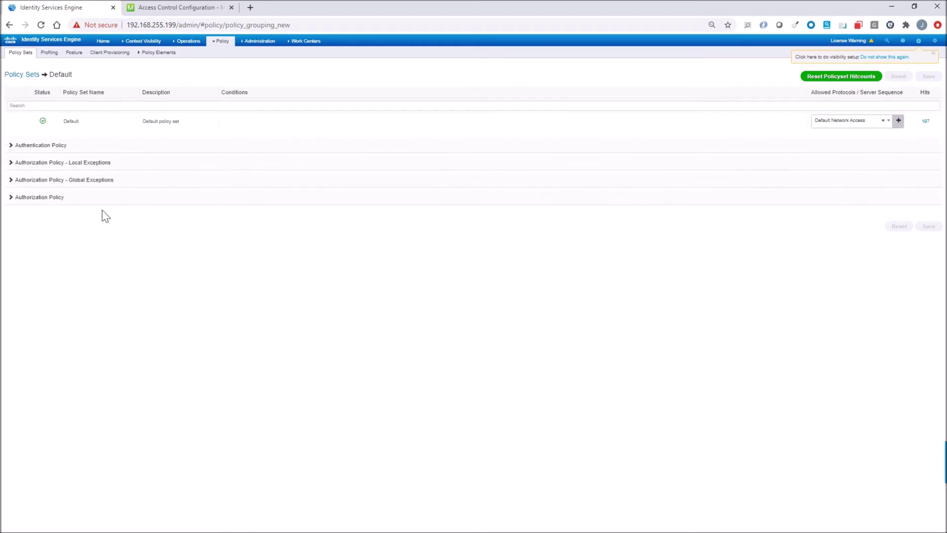
{"action": "left_click", "coordinate": [24, 148]}
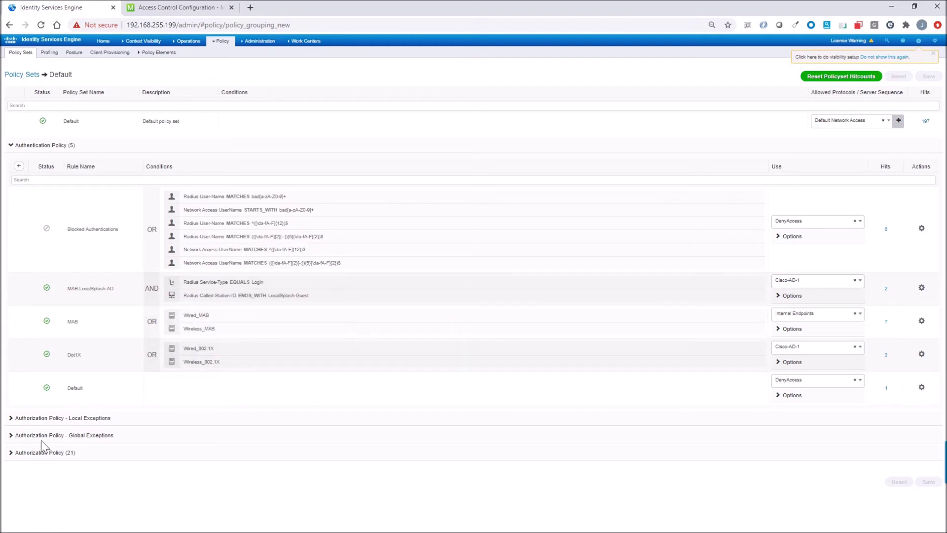
Review the Default set's Wireless Hotspot Meraki authorization rules, then open the still-empty RADIUS Live Logs.
{"action": "left_click", "coordinate": [43, 455]}
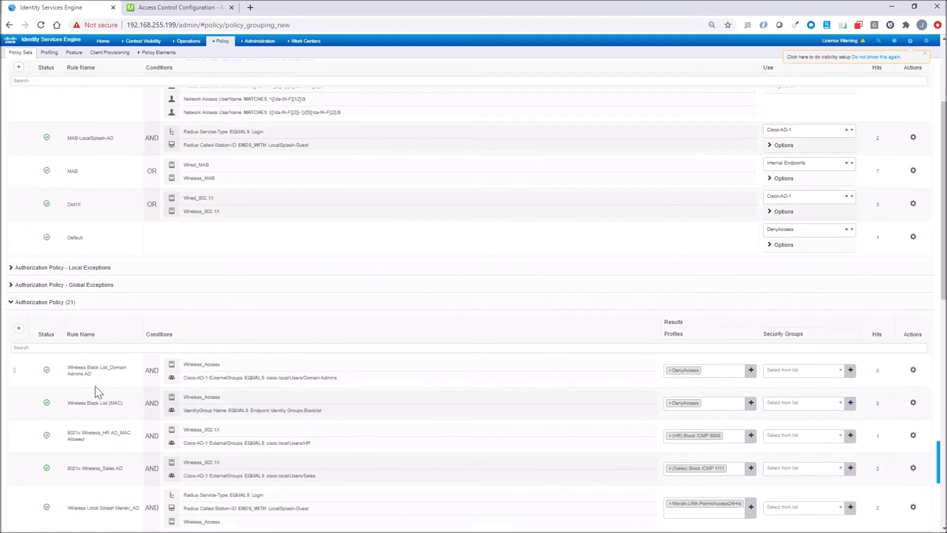
{"action": "scroll", "coordinate": [98, 393], "scroll_direction": "down", "scroll_amount": 4}
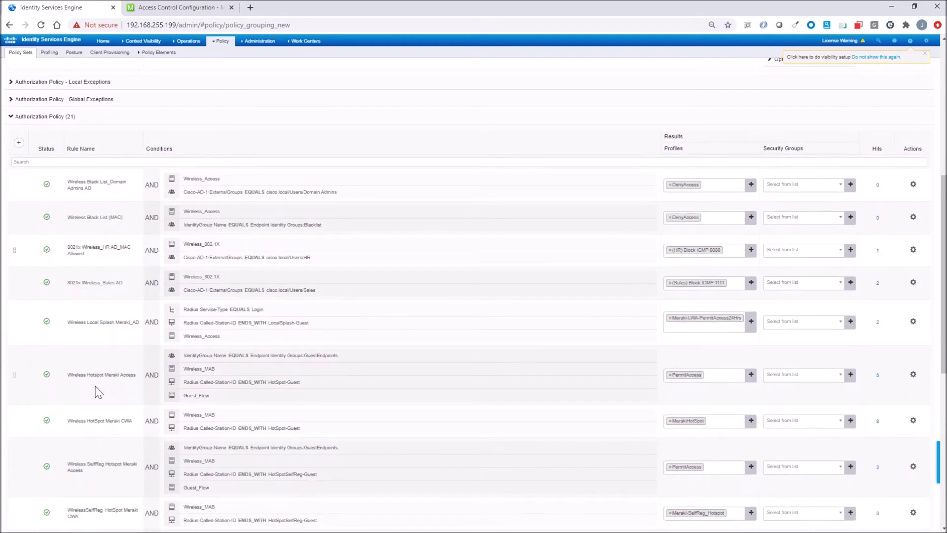
{"action": "scroll", "coordinate": [99, 392], "scroll_direction": "down", "scroll_amount": 1}
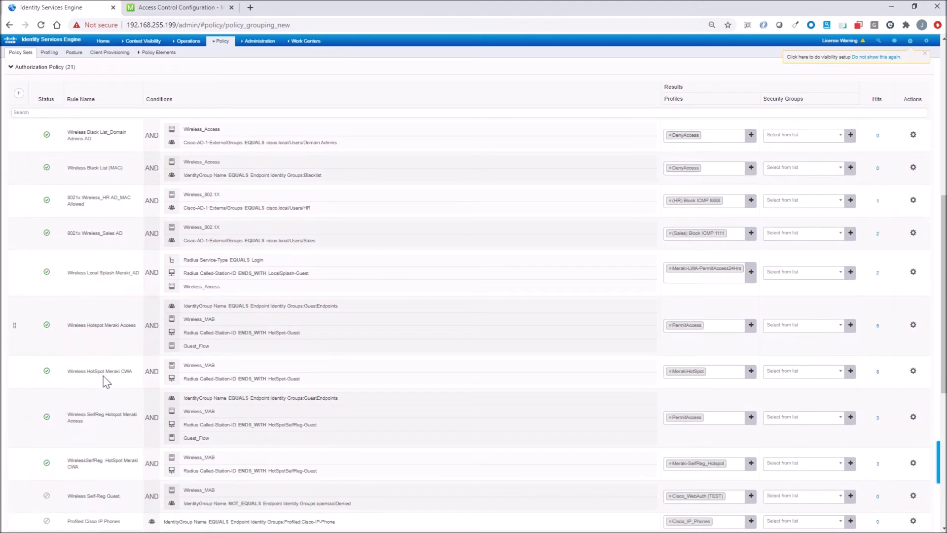
{"action": "scroll", "coordinate": [121, 378], "scroll_direction": "up", "scroll_amount": 1}
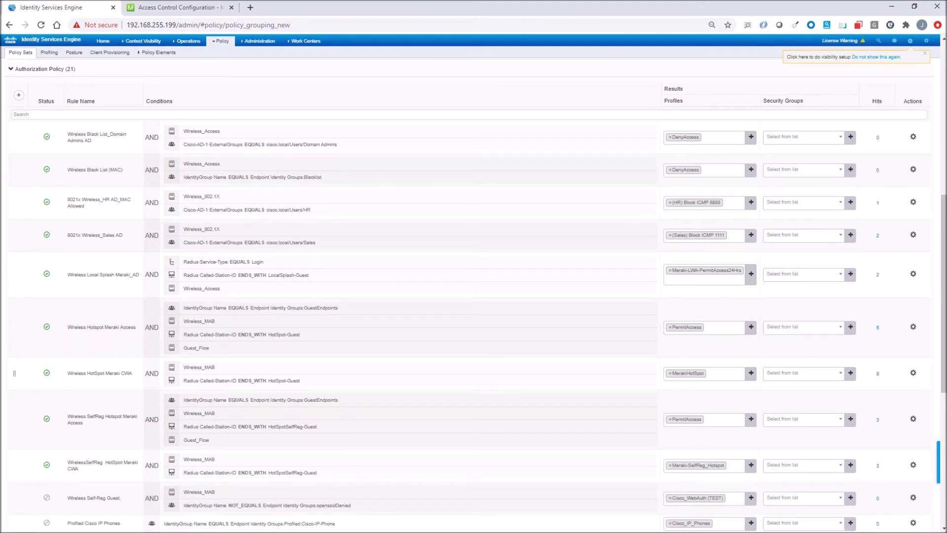
{"action": "mouse_move", "coordinate": [188, 377]}
{"action": "left_click", "coordinate": [185, 42]}
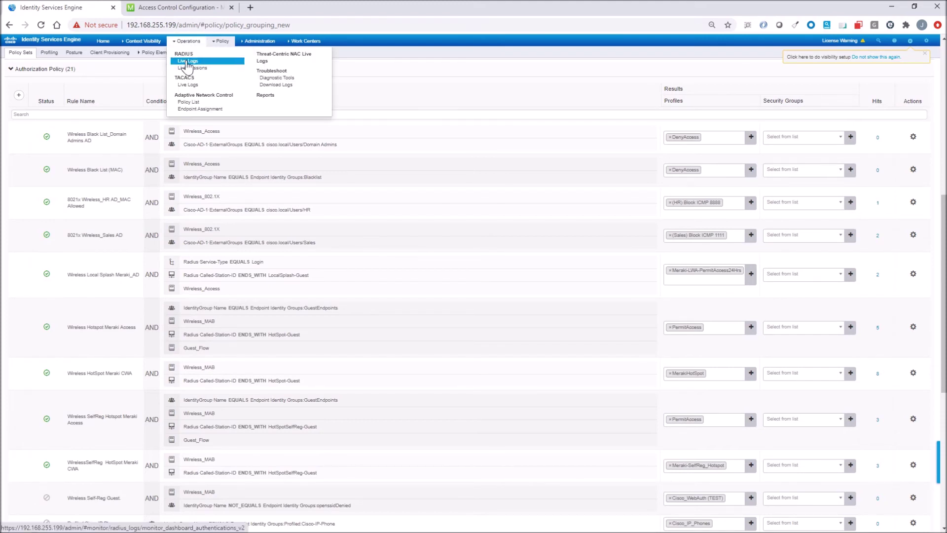
{"action": "left_click", "coordinate": [187, 62]}
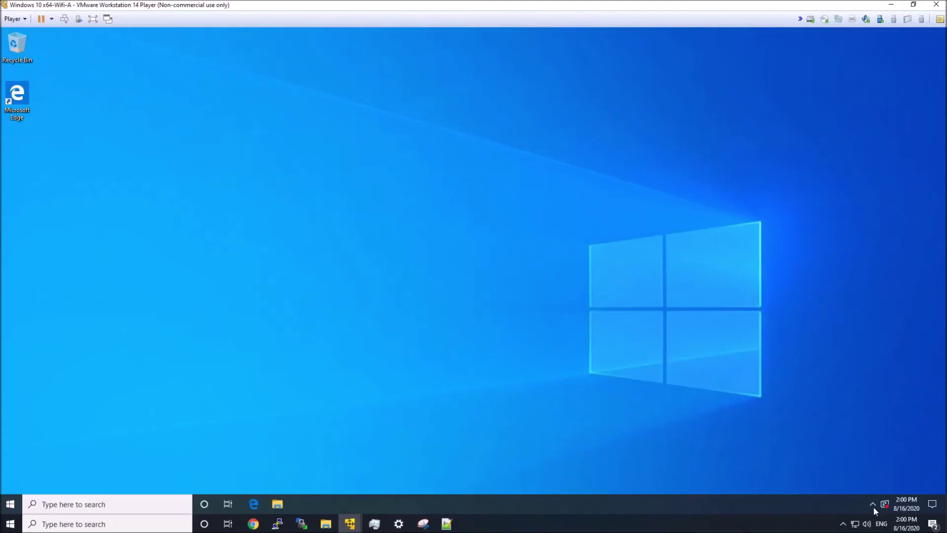
Connect the Windows guest VM to the open HotSpot-Guest Wi-Fi network from the system tray.
{"action": "left_click", "coordinate": [872, 505]}
{"action": "left_click", "coordinate": [873, 485]}
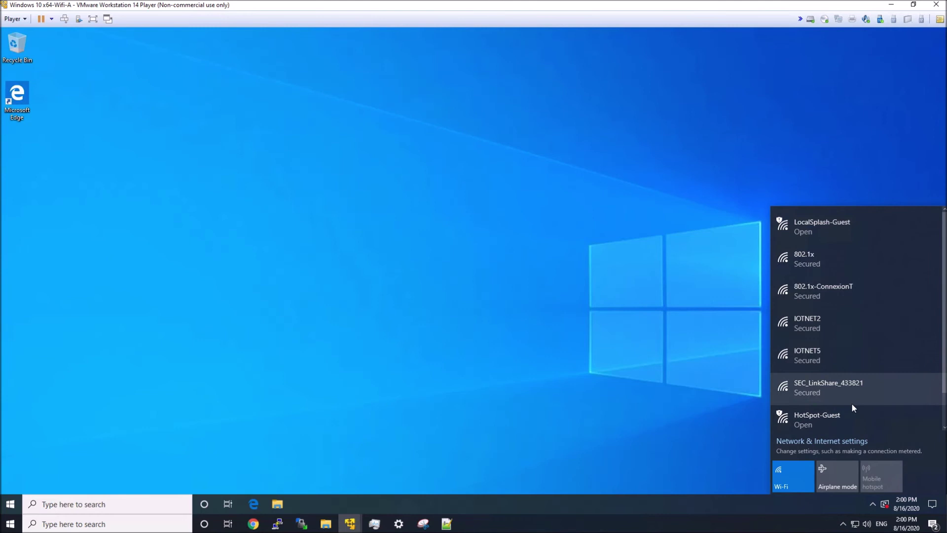
{"action": "left_click", "coordinate": [873, 417]}
{"action": "left_click", "coordinate": [875, 415]}
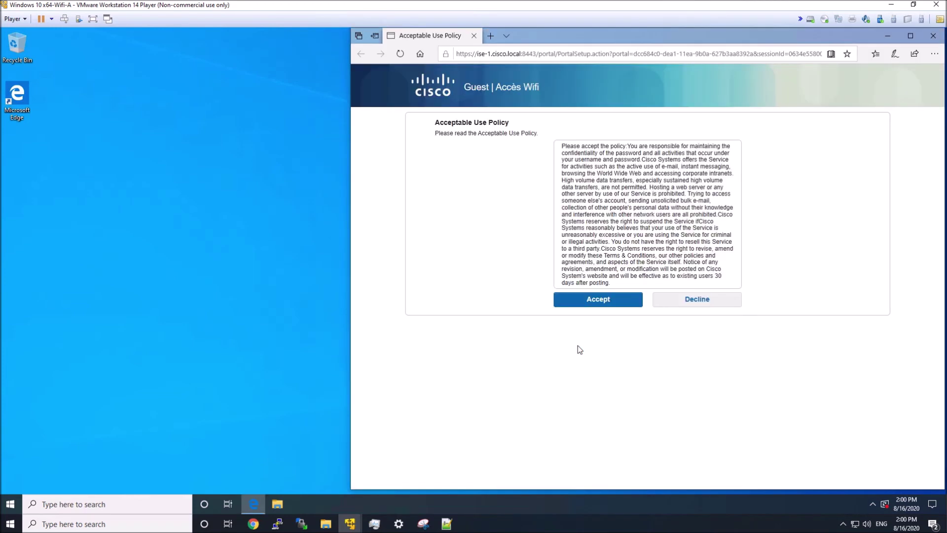
{"action": "left_click", "coordinate": [598, 299]}
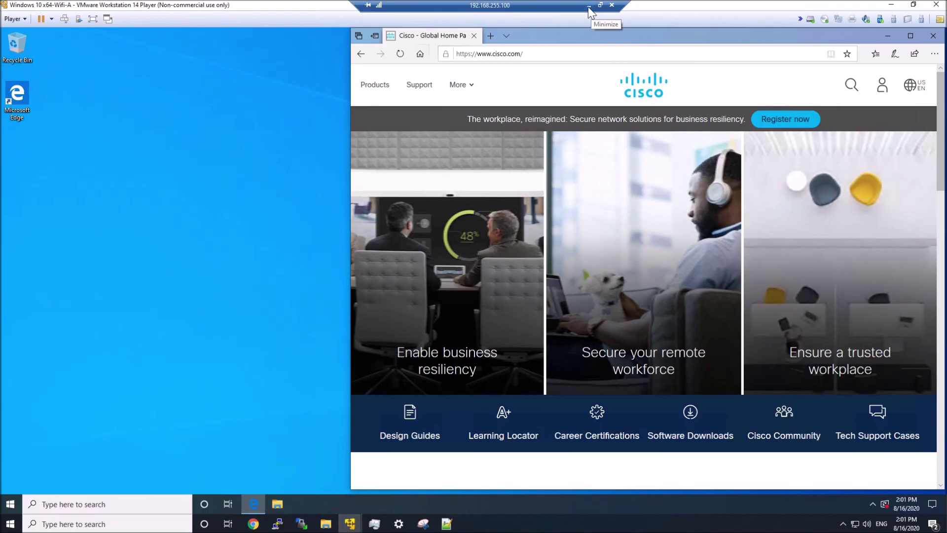
Review the guest's live log details: Authorize-Only succeeded, Wireless Hotspot Meraki Access rule, GuestEndpoints, PermitAccess.
{"action": "left_click", "coordinate": [589, 7]}
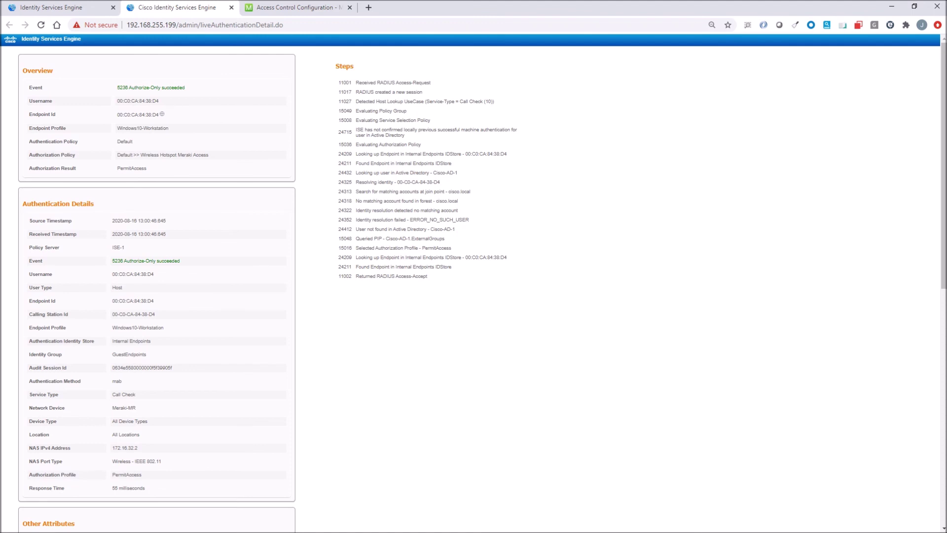
{"action": "scroll", "coordinate": [201, 175], "scroll_direction": "down", "scroll_amount": 2}
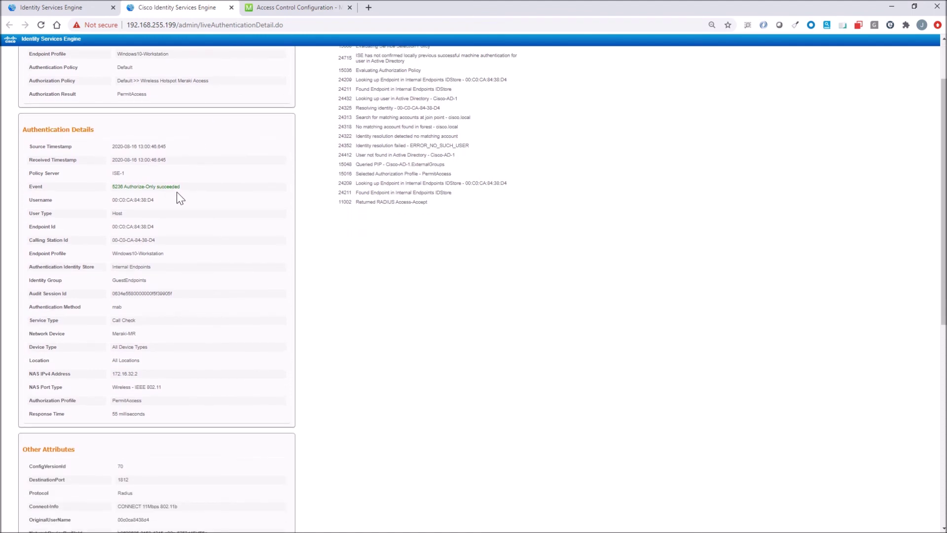
{"action": "scroll", "coordinate": [177, 192], "scroll_direction": "down", "scroll_amount": 2}
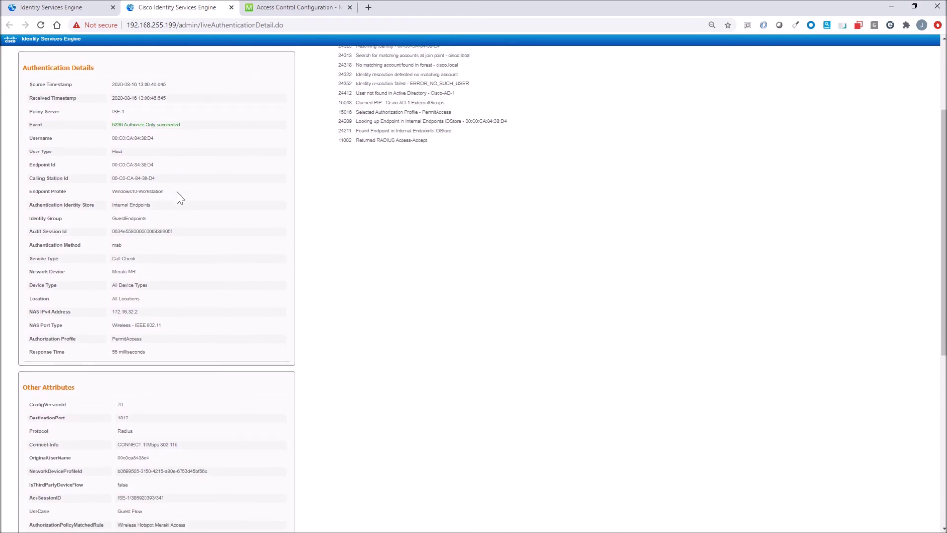
{"action": "scroll", "coordinate": [176, 192], "scroll_direction": "down", "scroll_amount": 1}
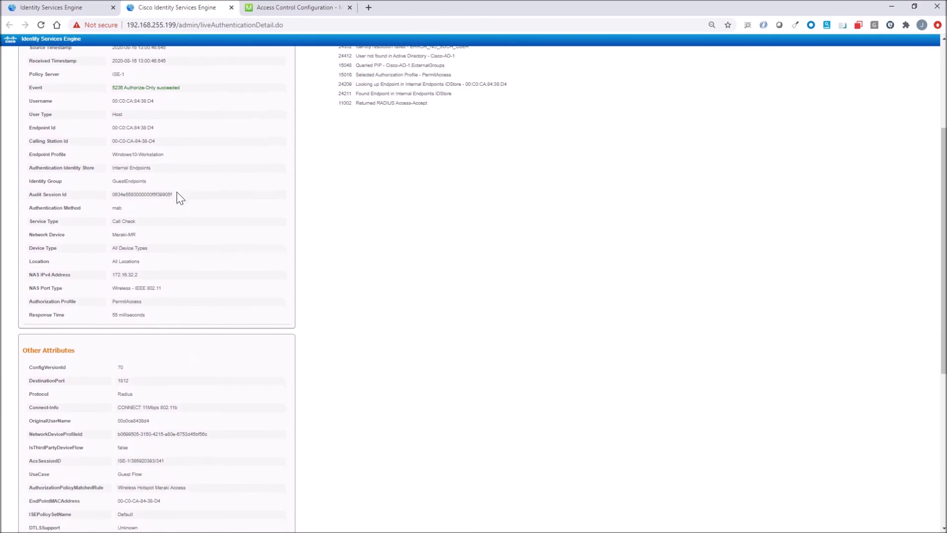
{"action": "left_click_drag", "start_coordinate": [150, 184], "coordinate": [112, 169]}
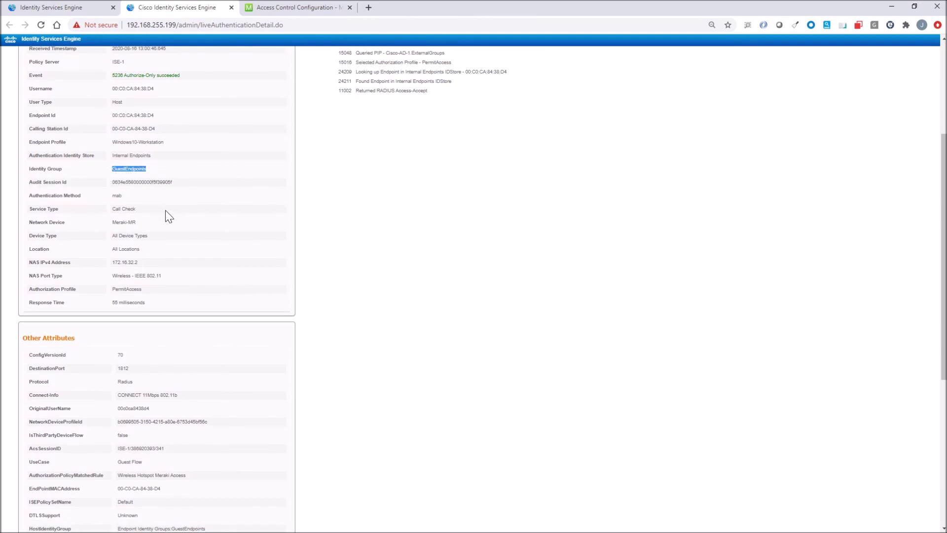
{"action": "scroll", "coordinate": [166, 212], "scroll_direction": "down", "scroll_amount": 2}
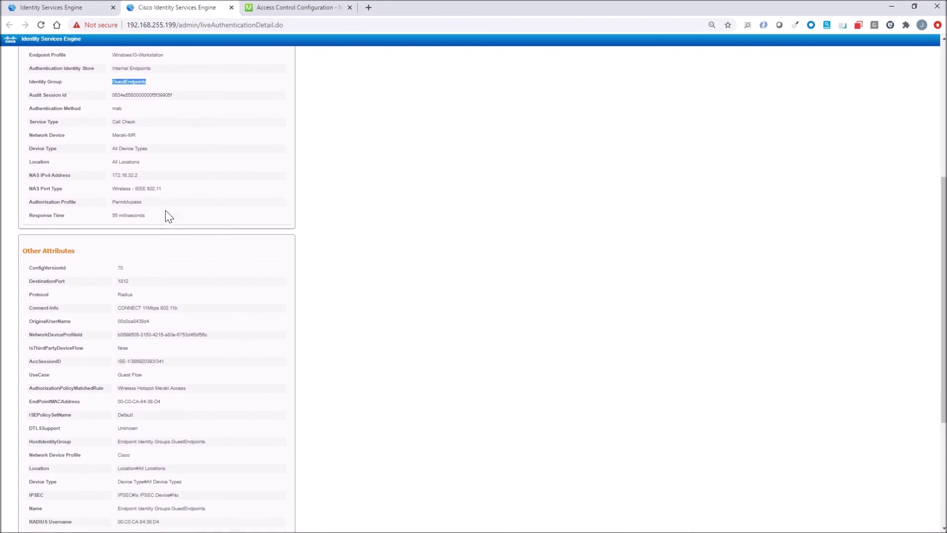
{"action": "scroll", "coordinate": [156, 206], "scroll_direction": "down", "scroll_amount": 2}
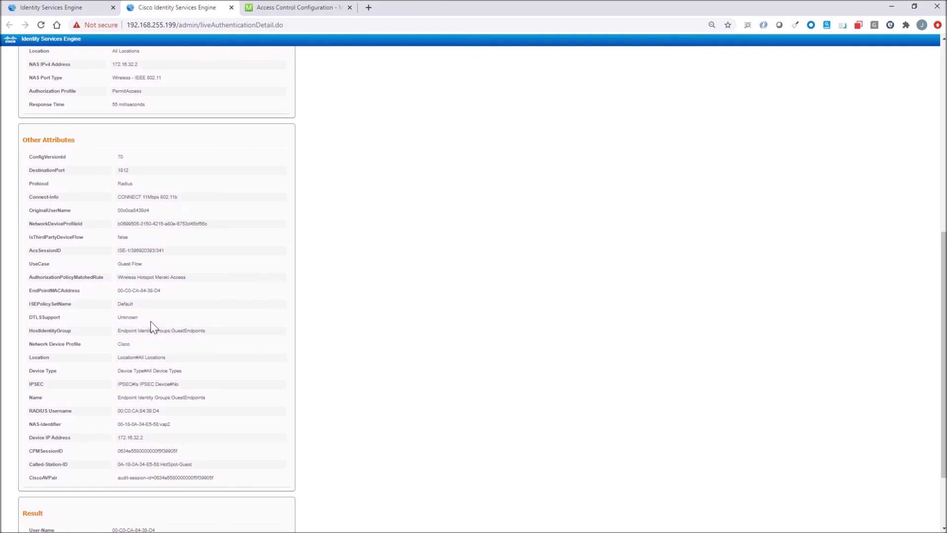
{"action": "scroll", "coordinate": [168, 360], "scroll_direction": "down", "scroll_amount": 2}
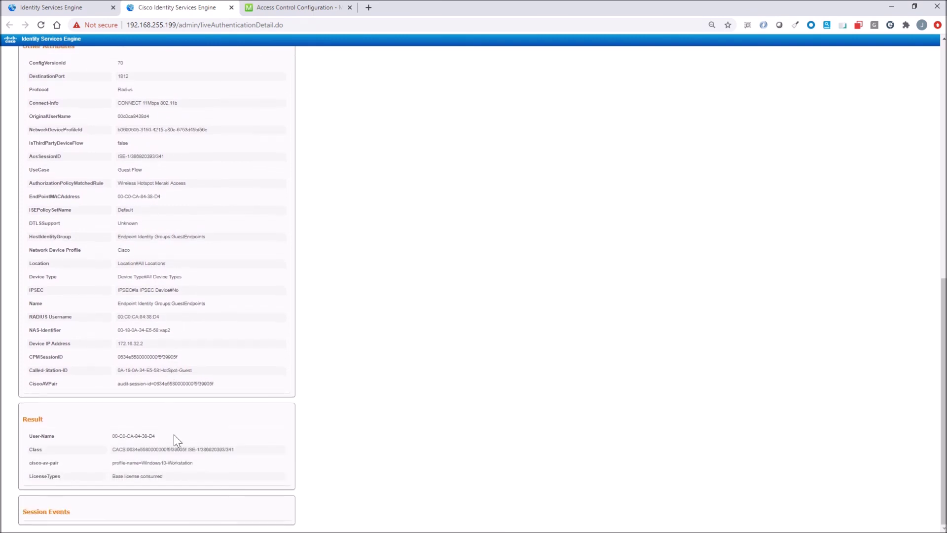